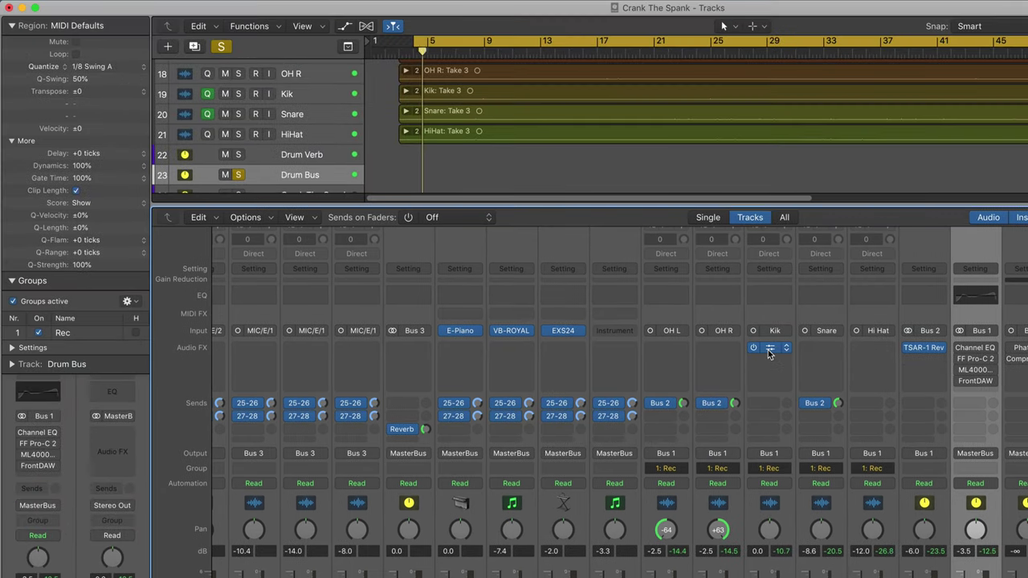
# Check the Kik Pro-Q 3 and Drum Verb TSAR-1 windows, then re-enable the Drum Bus Channel EQ.
pyautogui.click(768, 350)
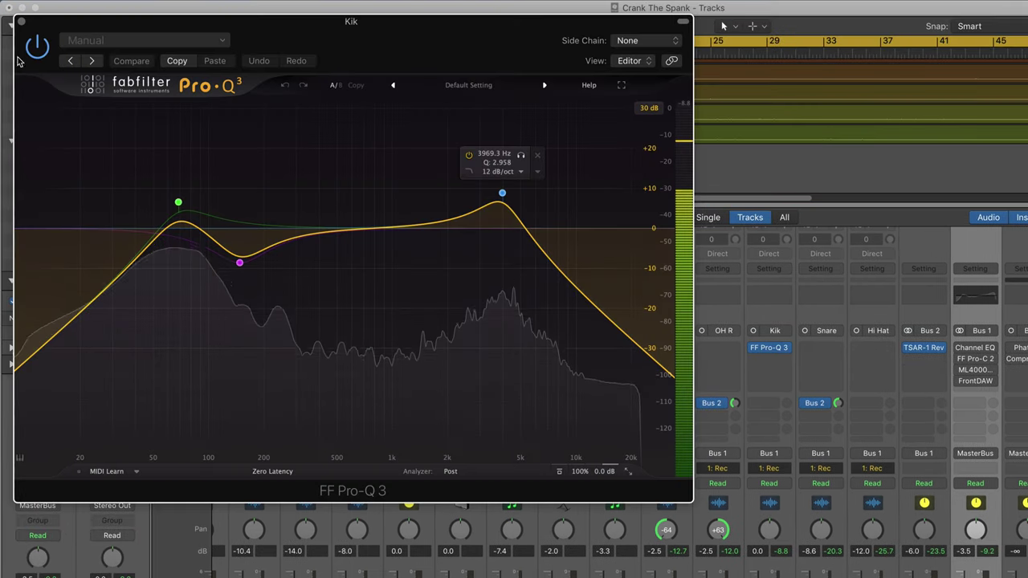
pyautogui.click(22, 21)
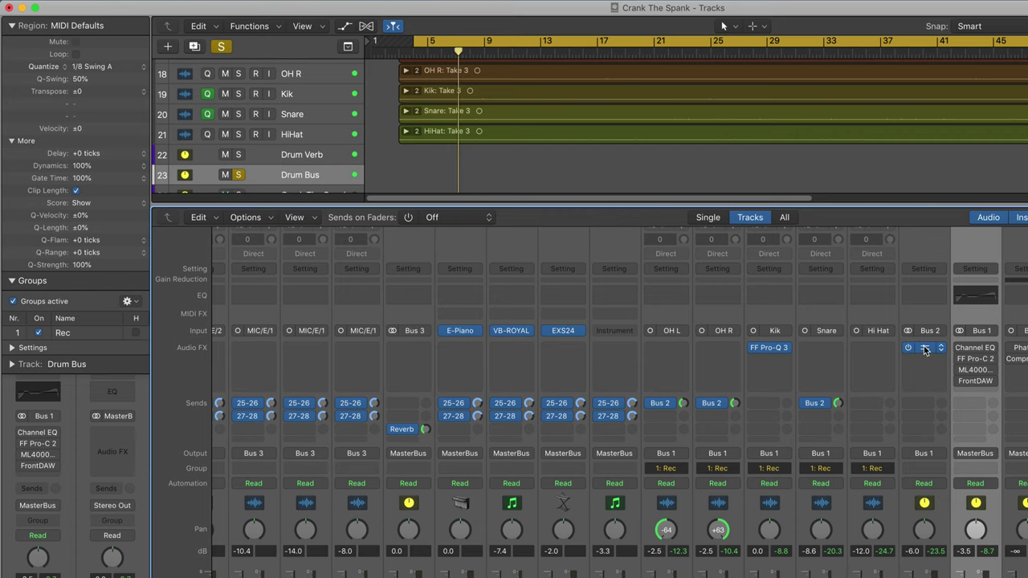
pyautogui.click(923, 348)
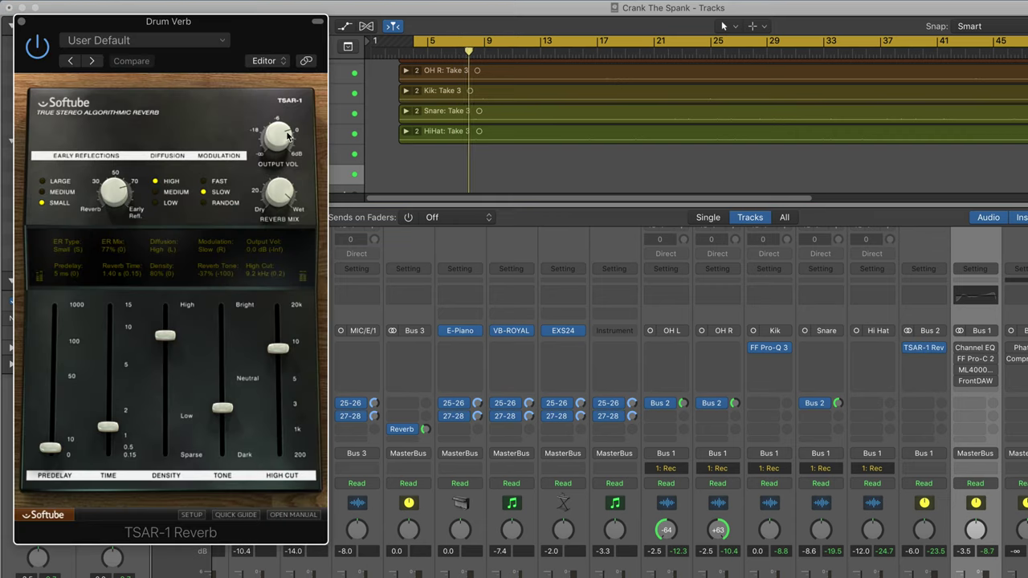
pyautogui.click(24, 22)
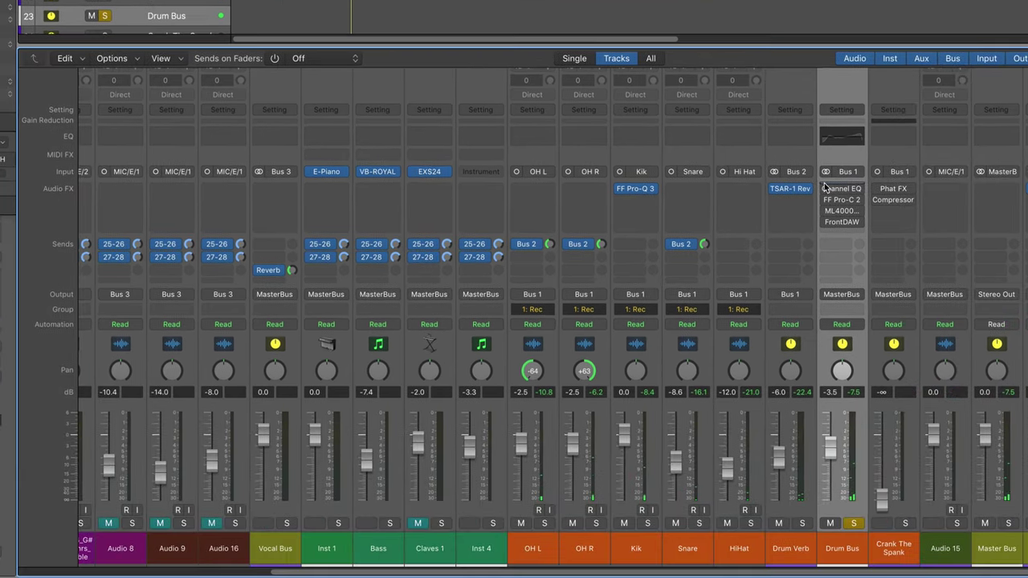
pyautogui.click(825, 189)
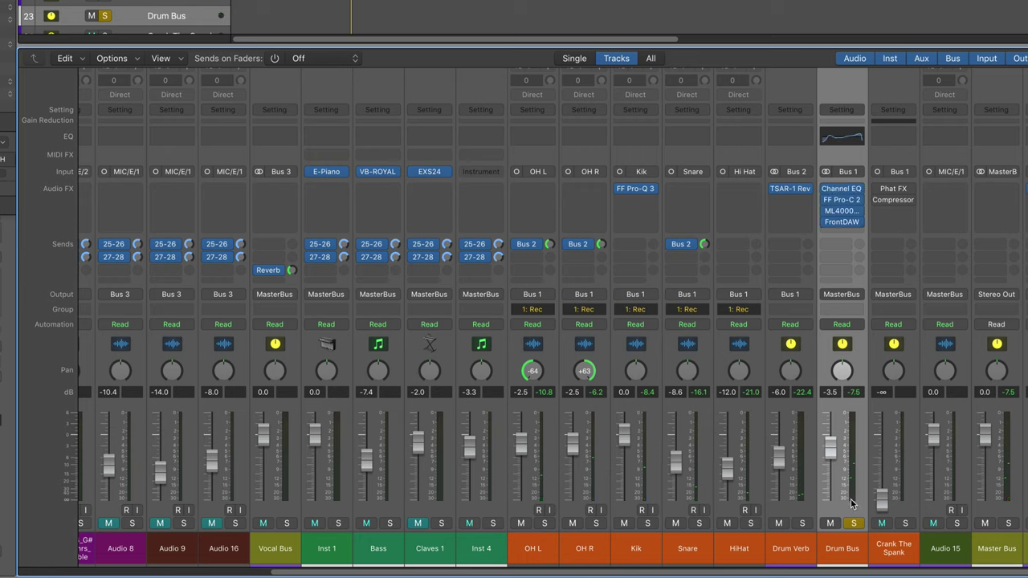
# Solo Crank The Spank, raise its fader to about -0.4 dB, and open its Phat FX.
pyautogui.moveTo(845, 210)
pyautogui.keyDown('alt'); pyautogui.click(905, 524); pyautogui.keyUp('alt')
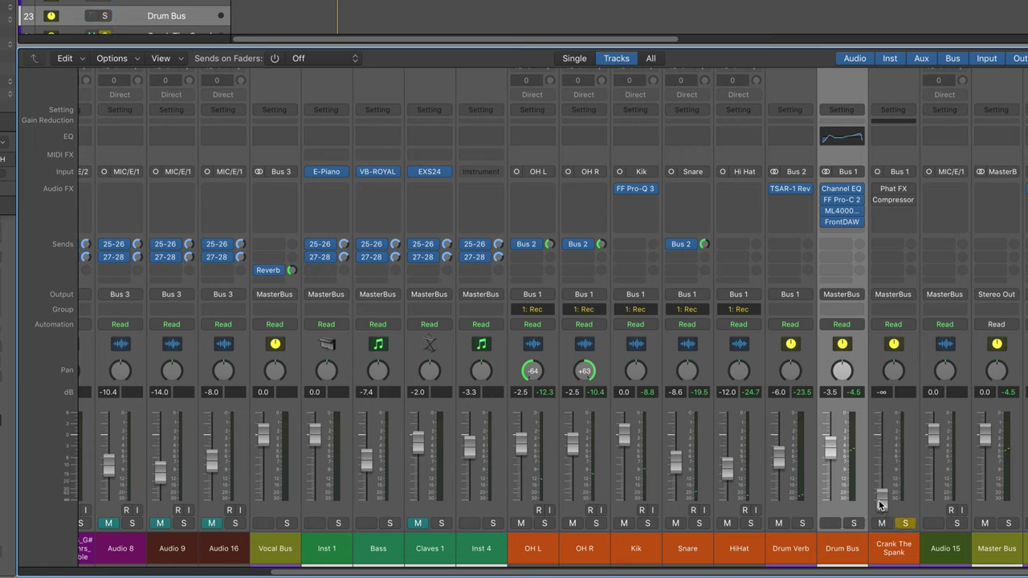
pyautogui.moveTo(881, 501); pyautogui.dragTo(881, 448)
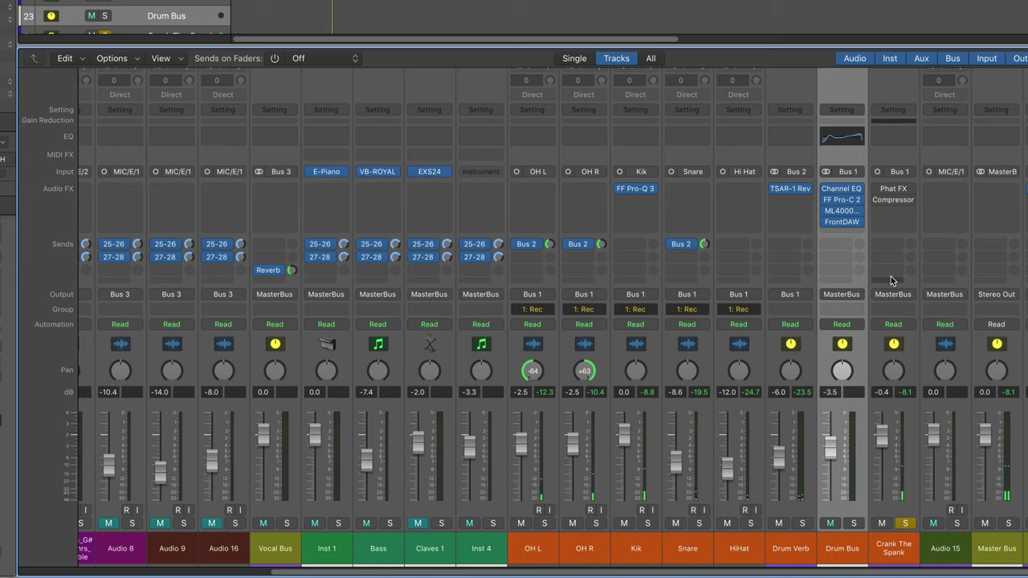
pyautogui.click(894, 191)
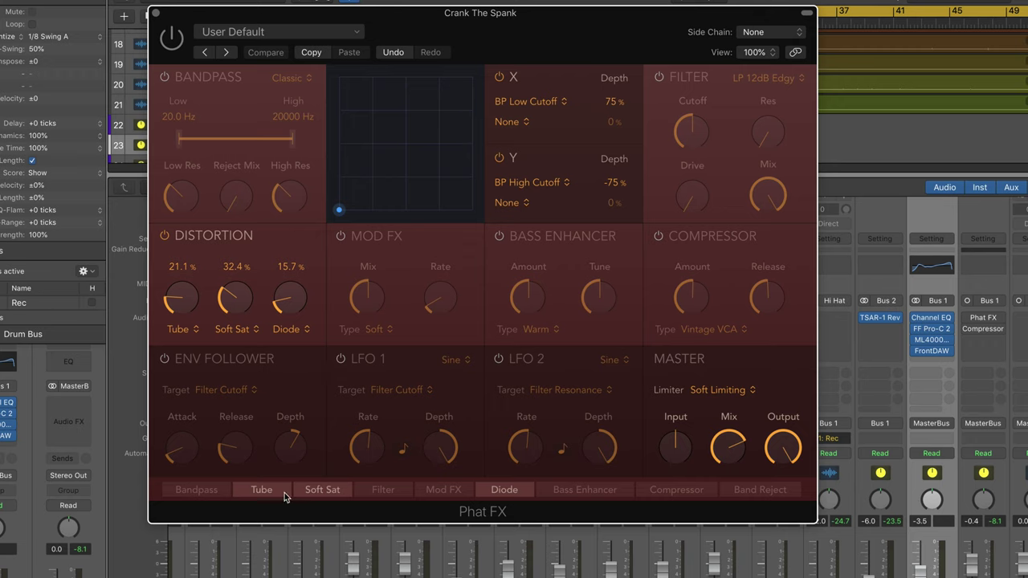
# Move the Phat FX Tube stage after Soft Sat, keeping the first distortion type as Tube.
pyautogui.moveTo(265, 491); pyautogui.dragTo(321, 493)
pyautogui.click(198, 331)
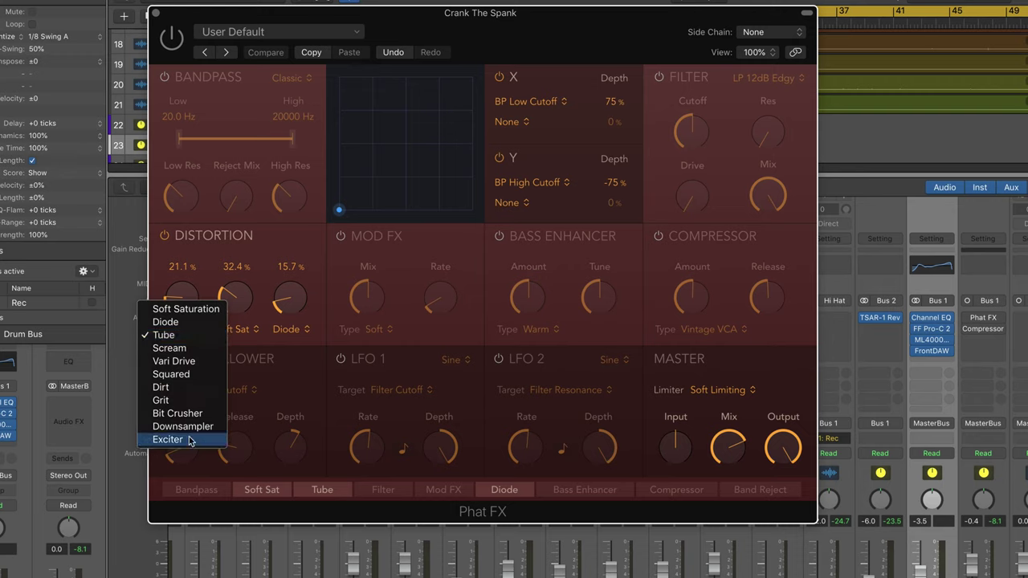
pyautogui.click(259, 321)
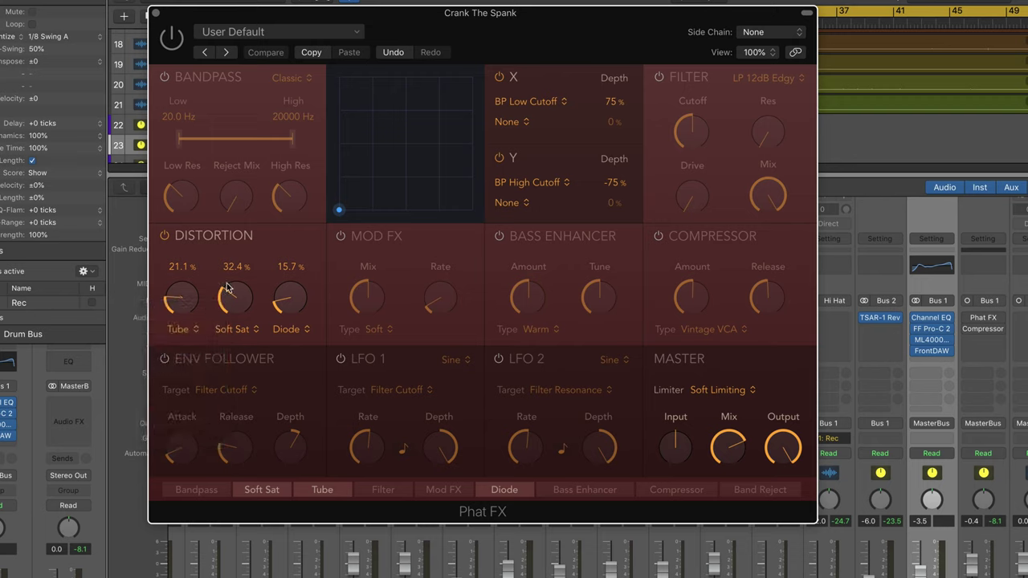
# A/B the Phat FX bypass and adjust its Master Mix to 71.5%.
pyautogui.click(176, 39)
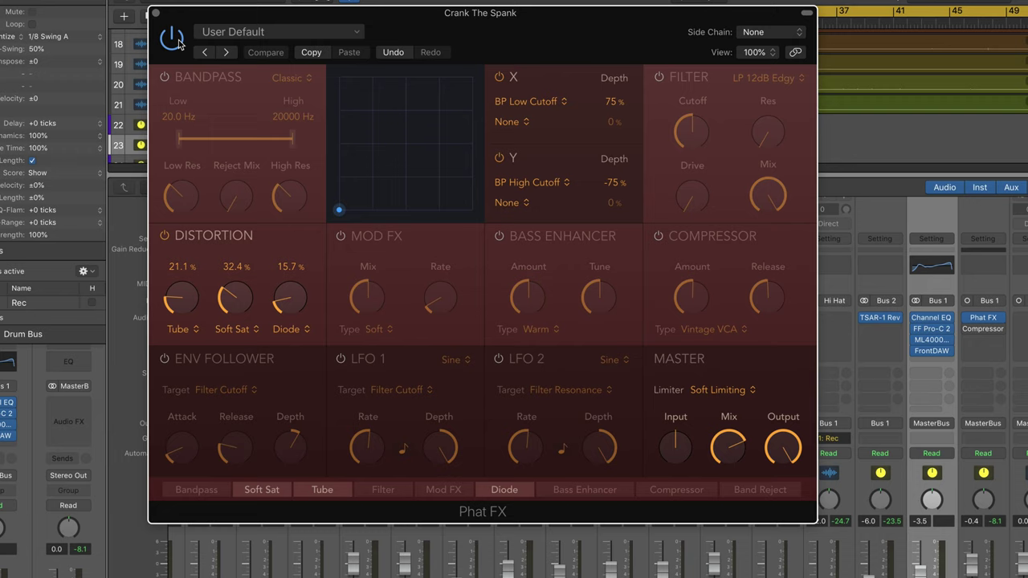
pyautogui.click(175, 40)
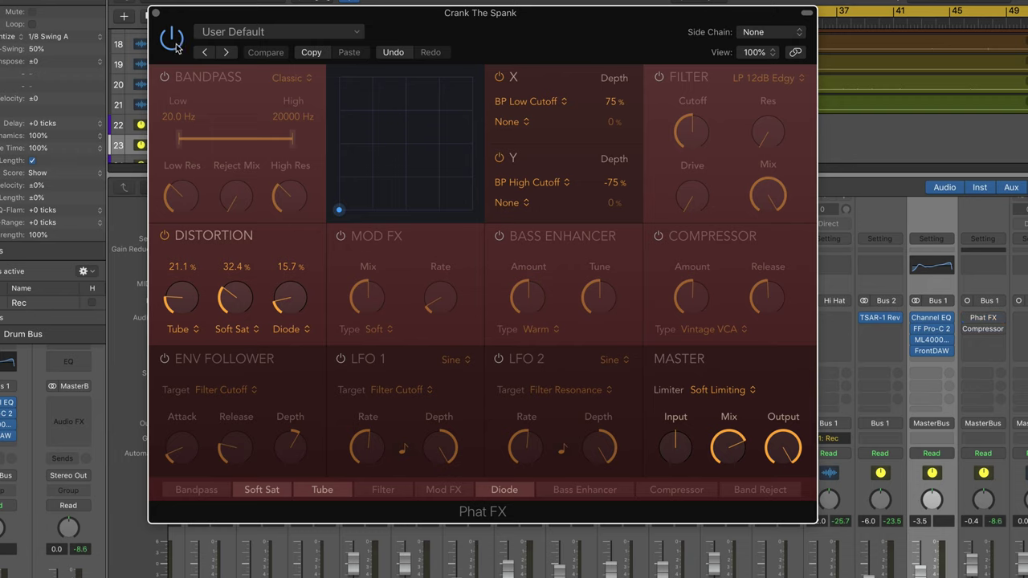
pyautogui.click(175, 41)
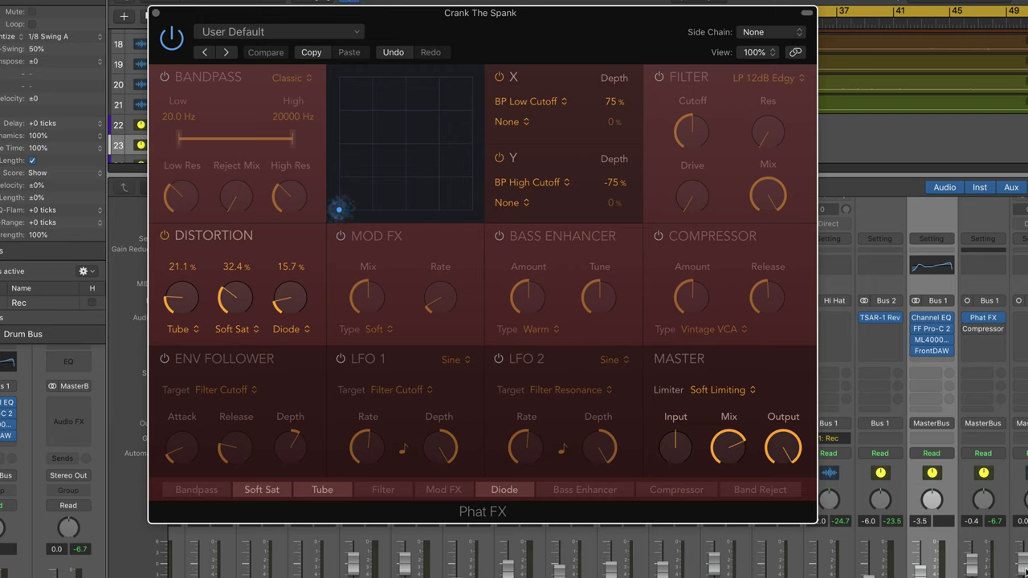
pyautogui.moveTo(786, 449)
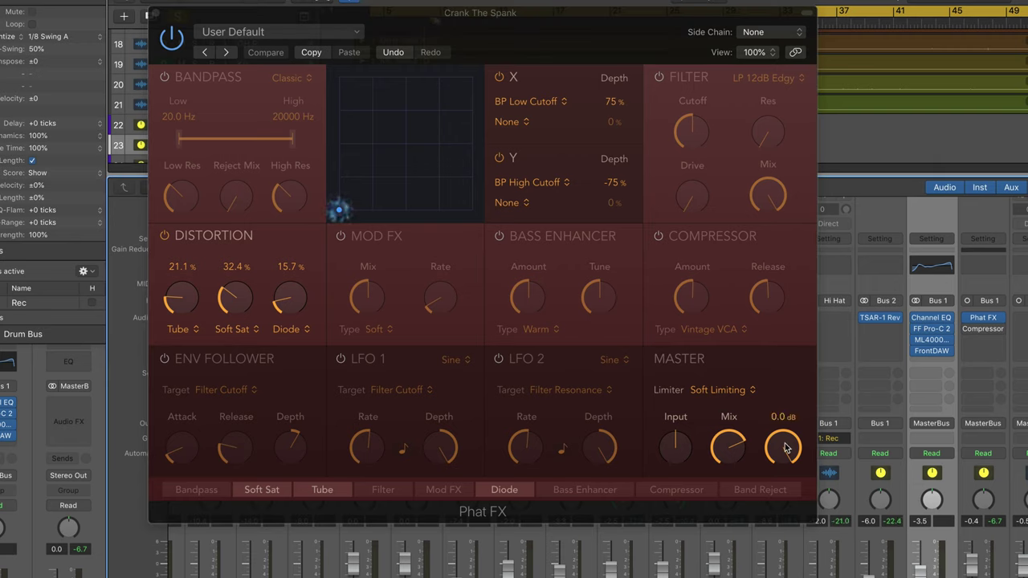
pyautogui.moveTo(731, 448)
pyautogui.moveTo(727, 450); pyautogui.dragTo(691, 500)
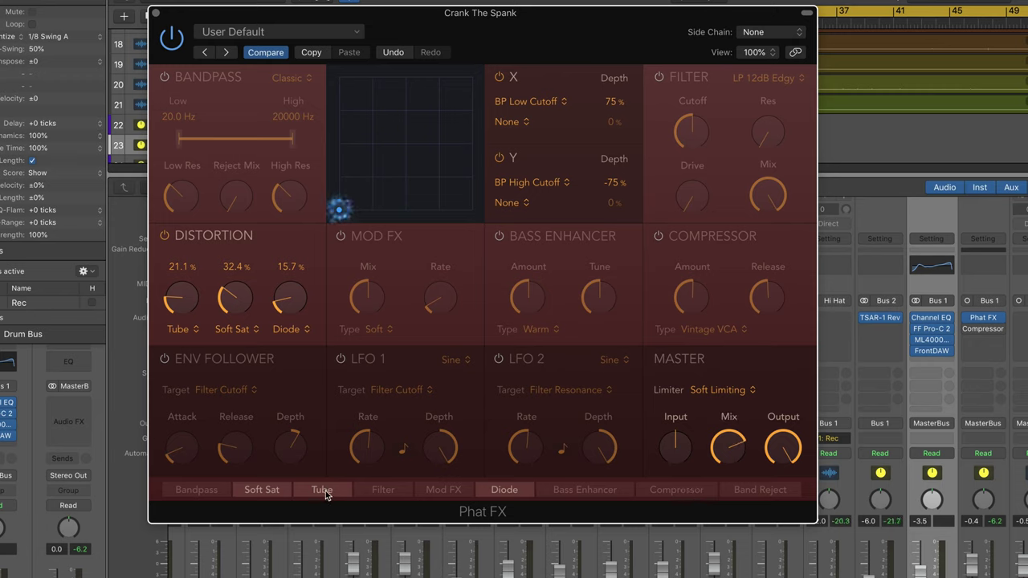
# Put Tube back ahead of Soft Sat, raise Tube to 23.6%, and try Vari Drive as the third stage.
pyautogui.moveTo(326, 494); pyautogui.dragTo(268, 496)
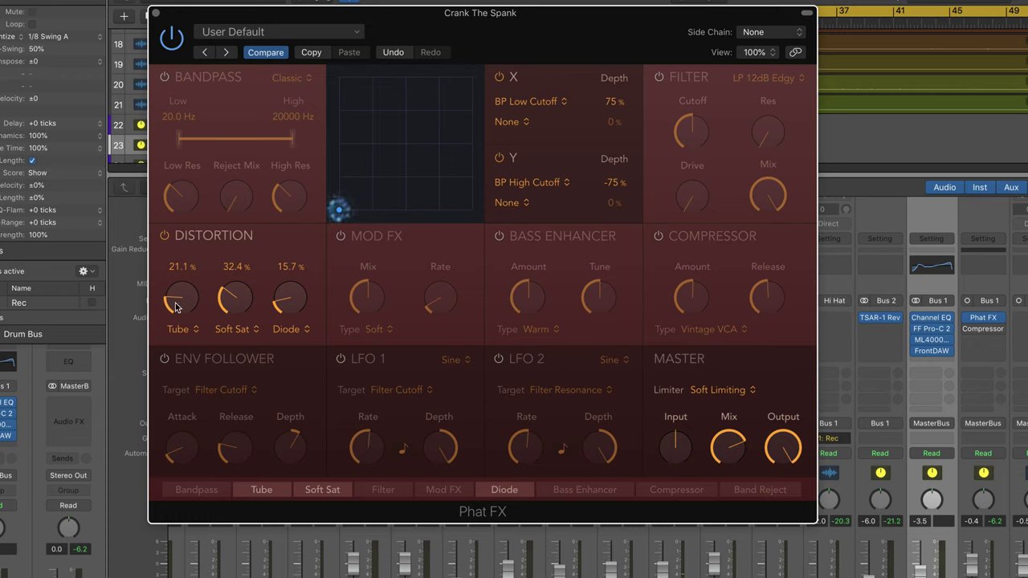
pyautogui.moveTo(179, 304); pyautogui.dragTo(136, 299)
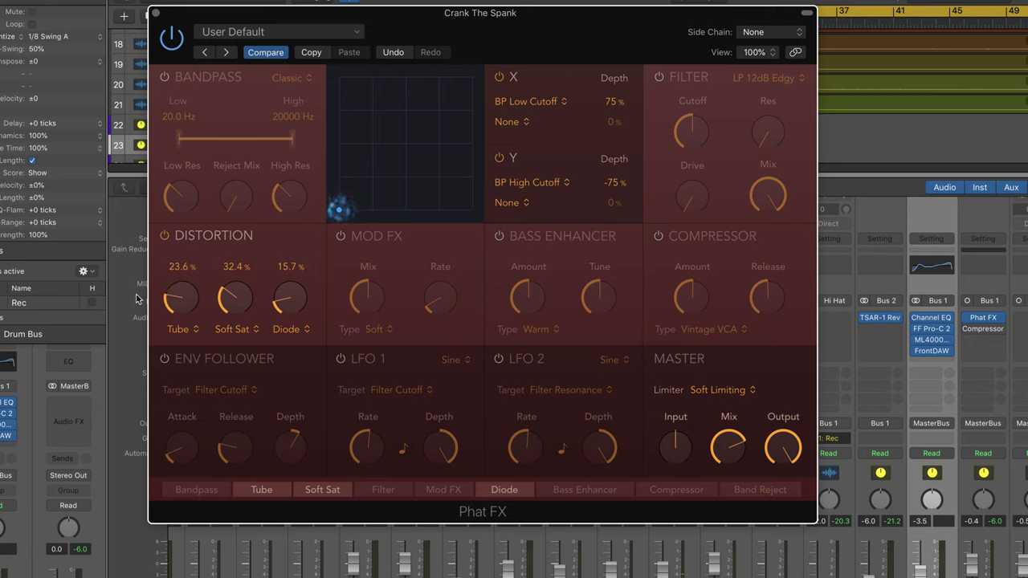
pyautogui.click(294, 331)
pyautogui.click(282, 374)
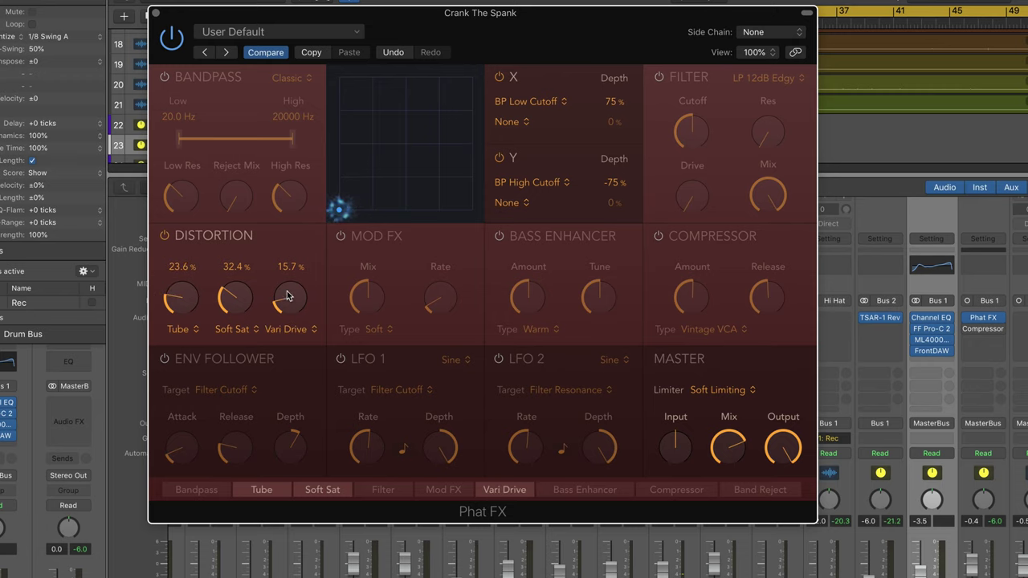
pyautogui.moveTo(289, 305)
pyautogui.mouseDown()
pyautogui.moveTo(282, 285)
pyautogui.moveTo(282, 294)
pyautogui.mouseUp()
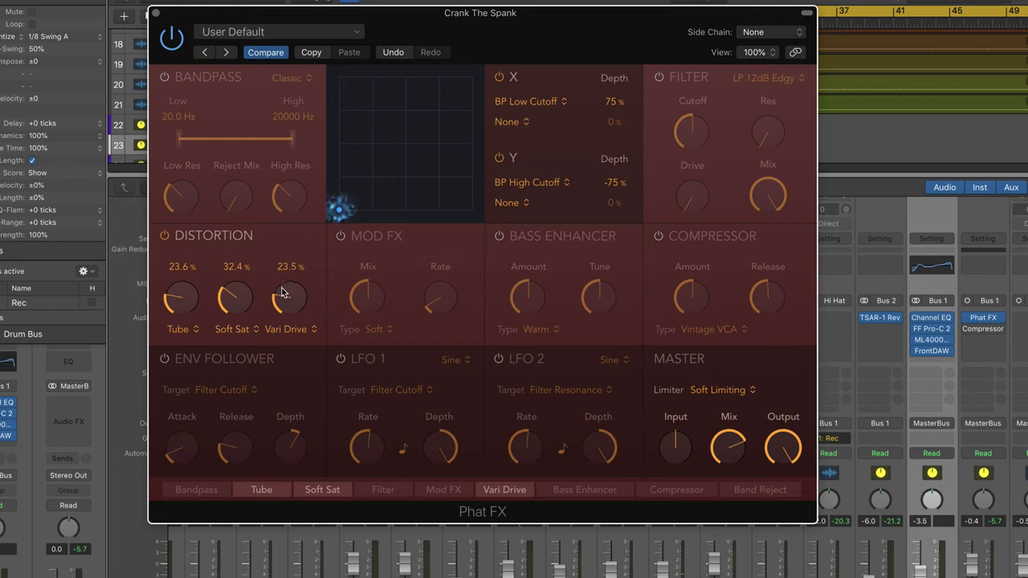
# Make the third distortion stage a Diode at 19.2%.
pyautogui.click(289, 330)
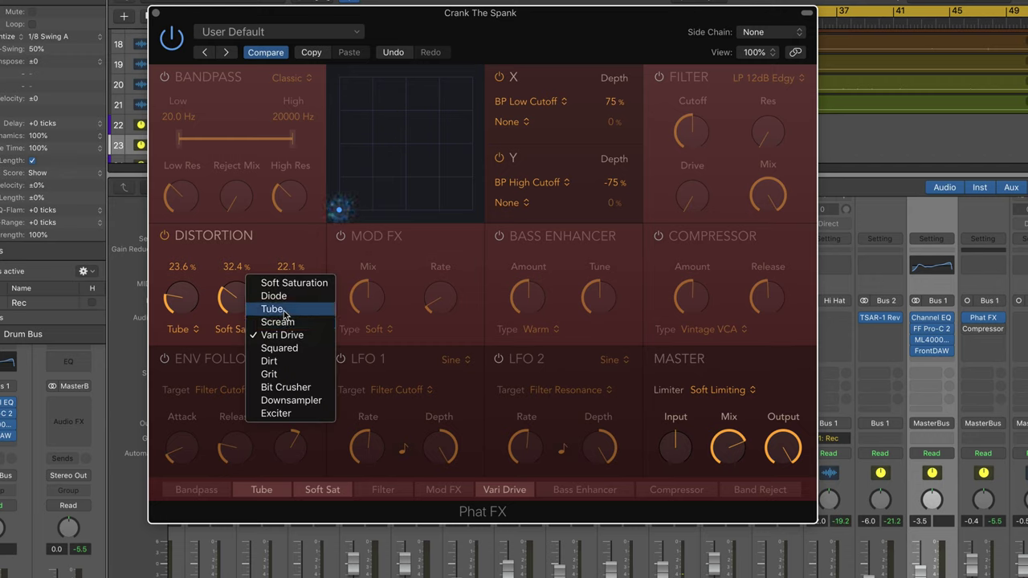
pyautogui.click(273, 309)
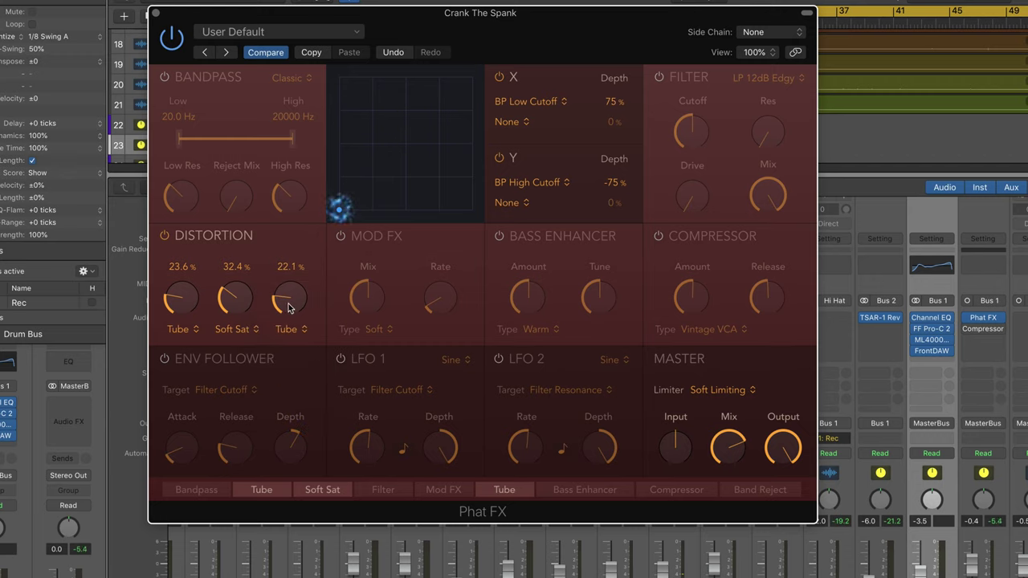
pyautogui.click(292, 330)
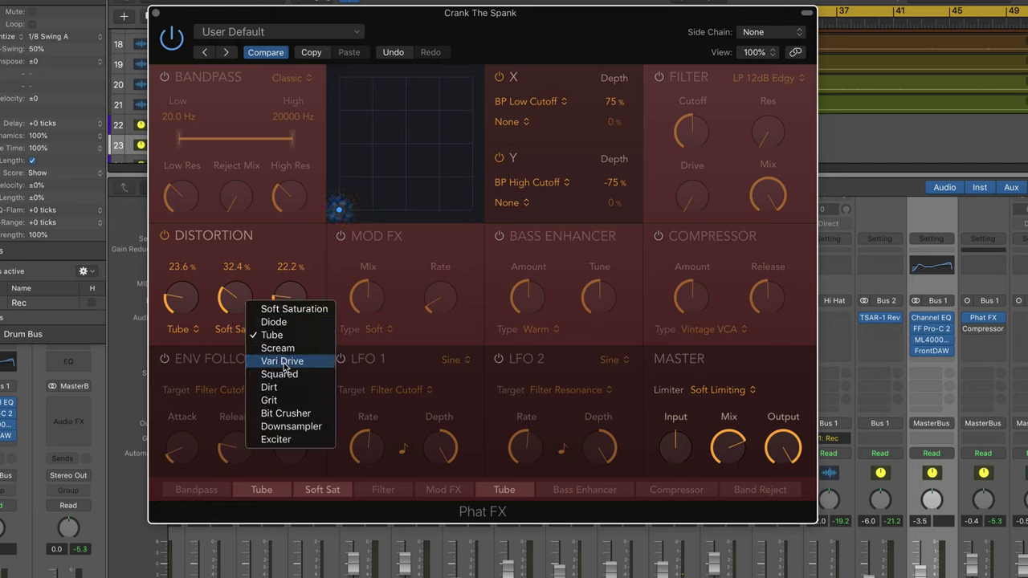
pyautogui.click(277, 322)
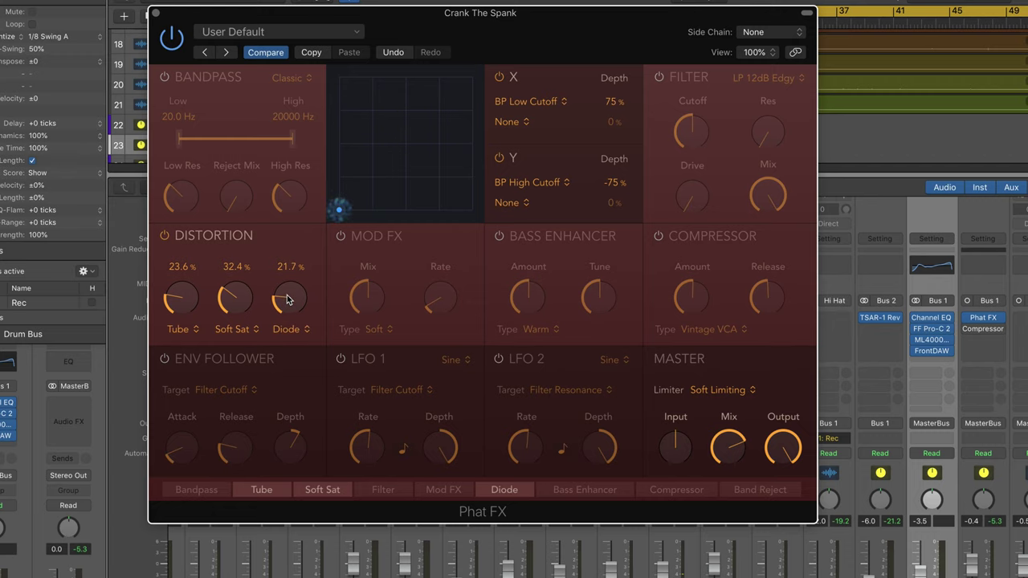
pyautogui.moveTo(288, 300); pyautogui.dragTo(287, 305)
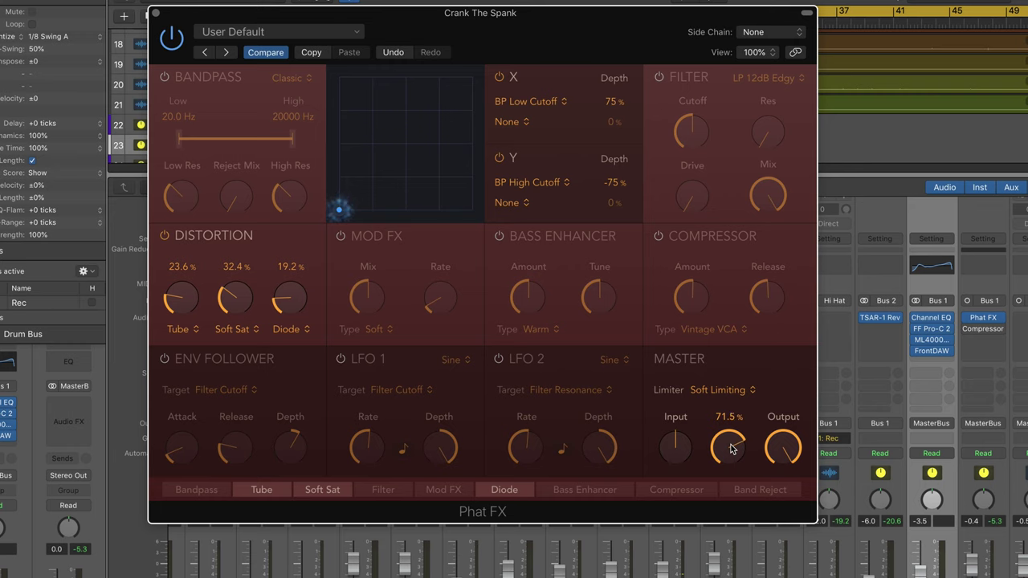
# Switch on the Crank The Spank compressor and start playback to hear it.
pyautogui.click(156, 14)
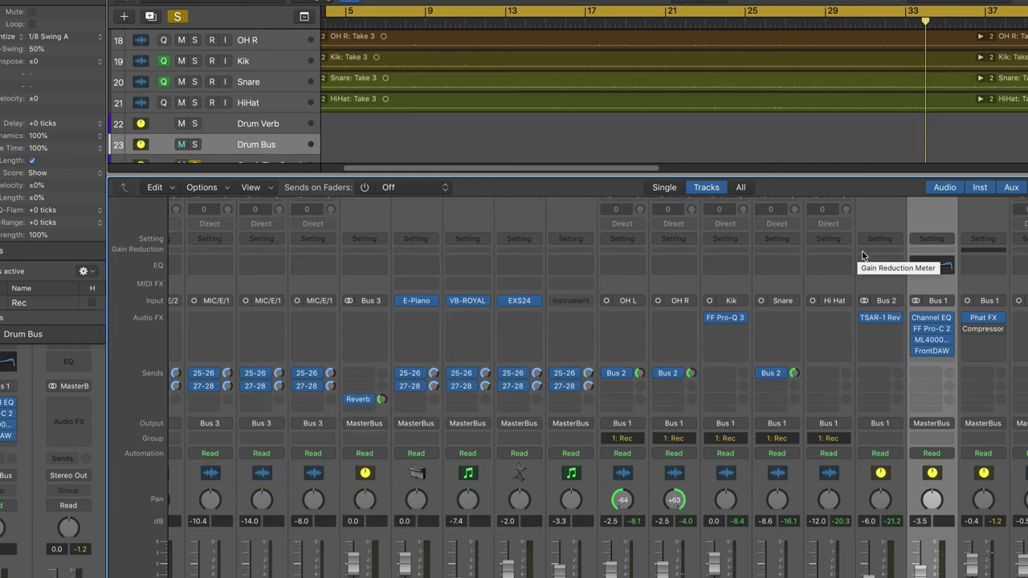
pyautogui.click(984, 329)
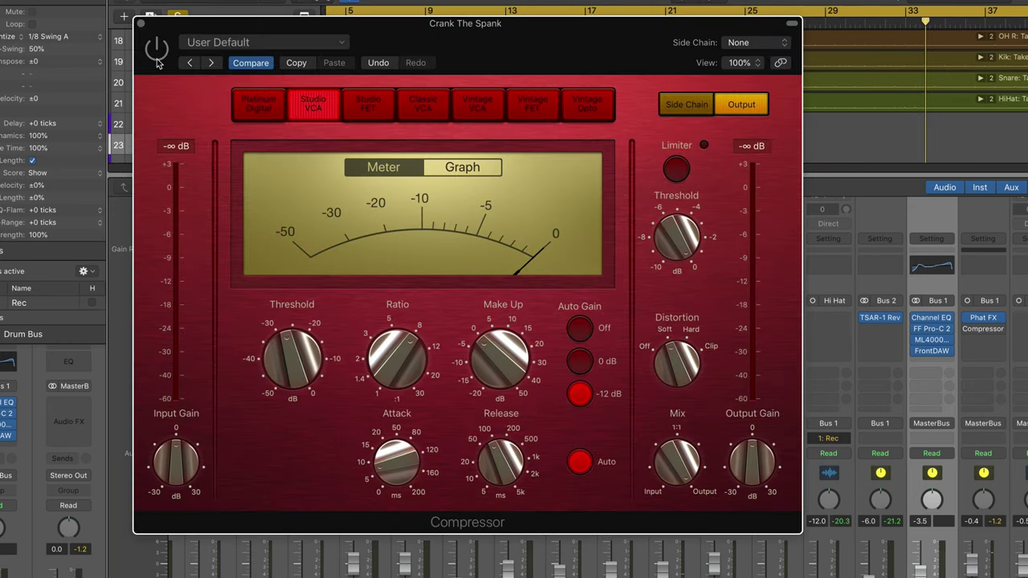
pyautogui.click(157, 48)
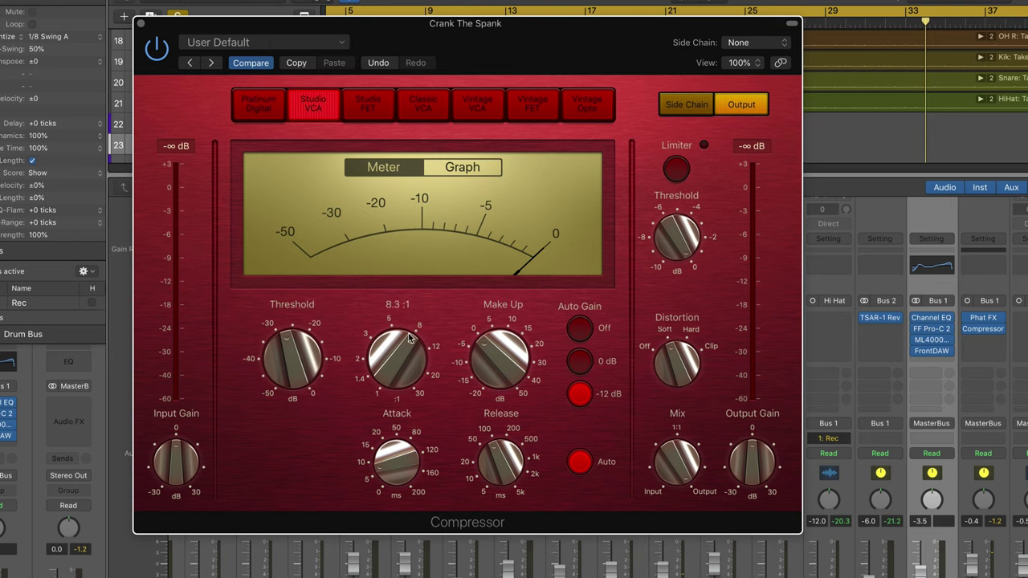
pyautogui.moveTo(268, 326)
pyautogui.press('space')
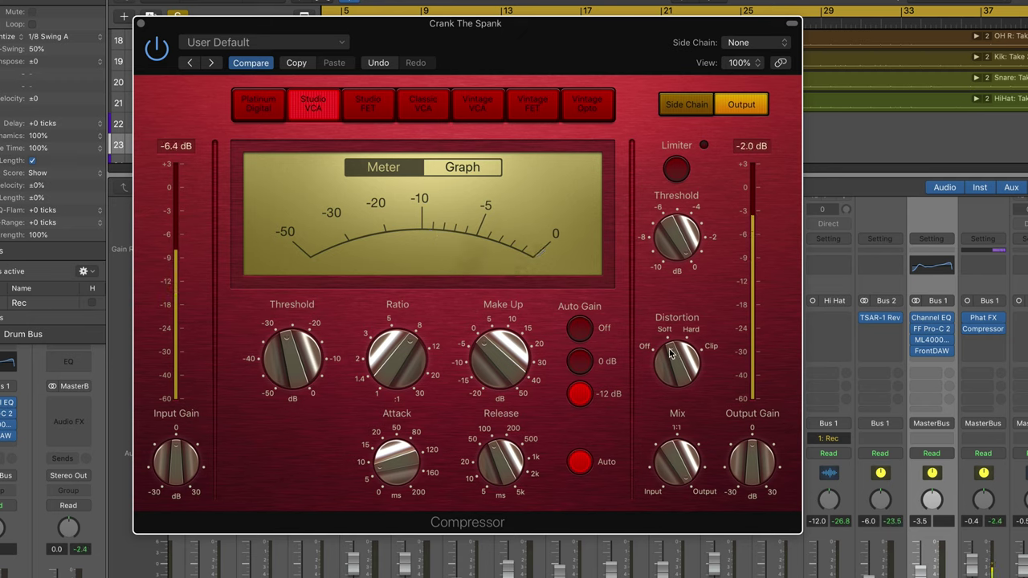
# Nudge the compressor distortion, turn Auto release off, and set release to 24 ms.
pyautogui.moveTo(671, 353); pyautogui.dragTo(673, 401)
pyautogui.click(580, 462)
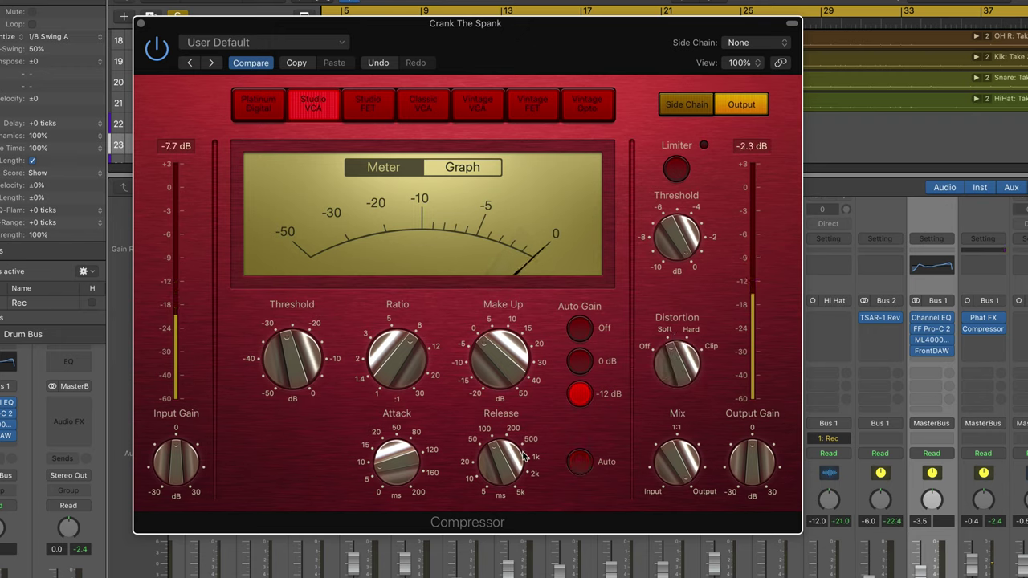
pyautogui.moveTo(498, 455); pyautogui.dragTo(490, 476)
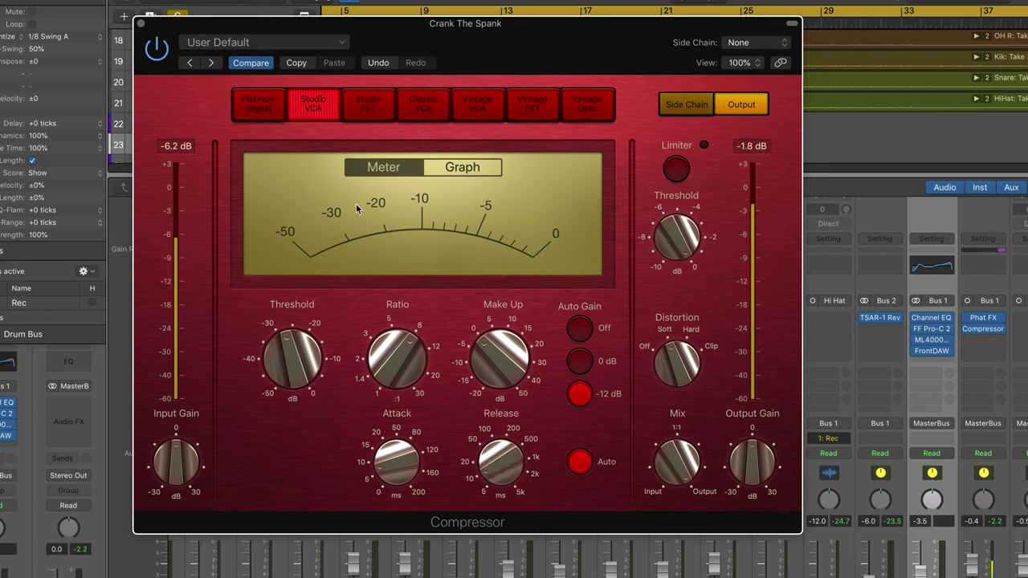
pyautogui.click(142, 24)
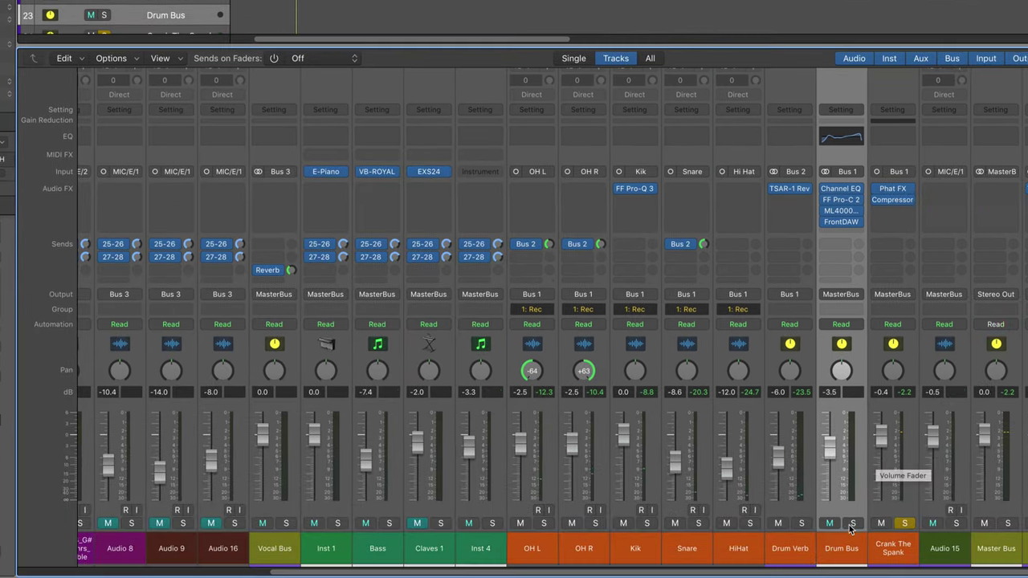
# Solo Drum Bus, play, A/B Crank The Spank with Mute, and set it near -12.8 dB.
pyautogui.click(854, 524)
pyautogui.moveTo(881, 436); pyautogui.dragTo(881, 497)
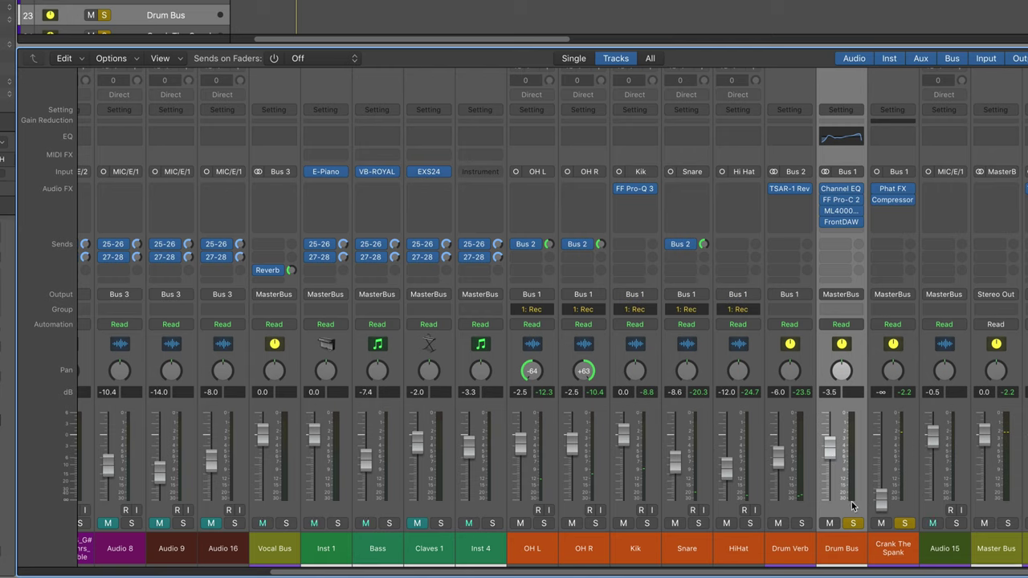
pyautogui.press('space')
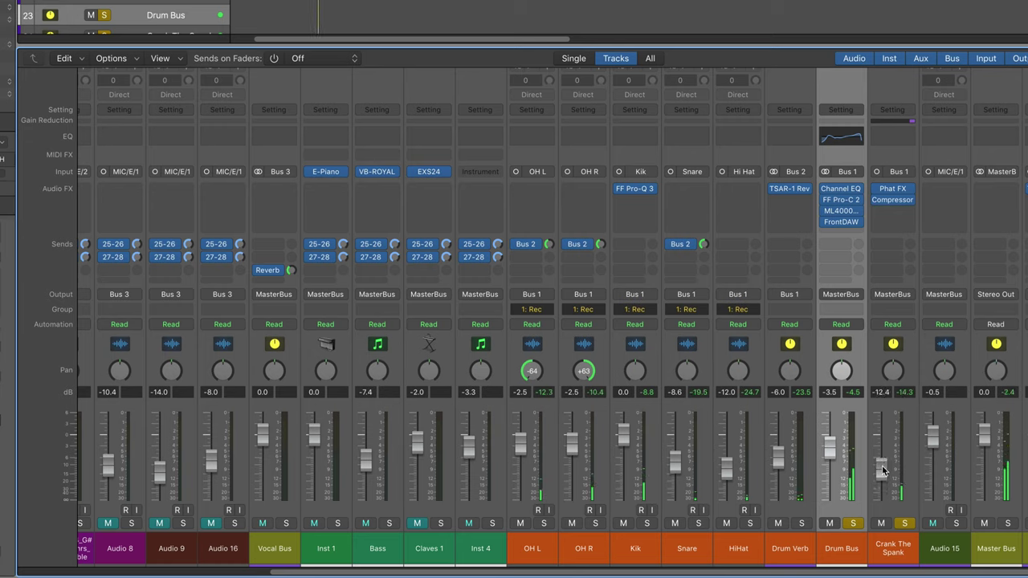
pyautogui.click(881, 524)
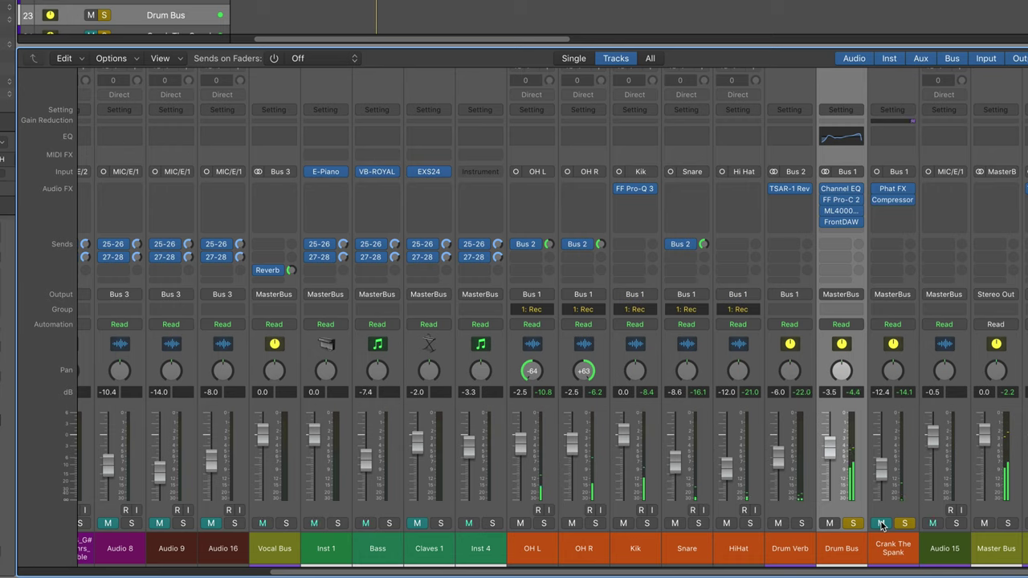
pyautogui.click(881, 524)
pyautogui.moveTo(884, 490); pyautogui.dragTo(882, 493)
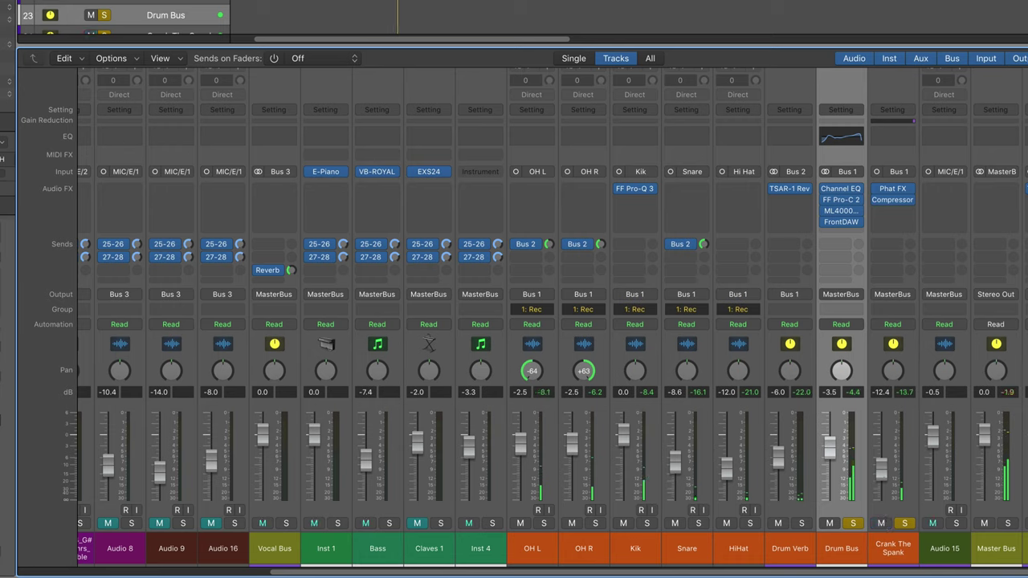
# Lower Crank The Spank to -14.0 dB in the full mix, then solo it with Drum Bus.
pyautogui.click(854, 524)
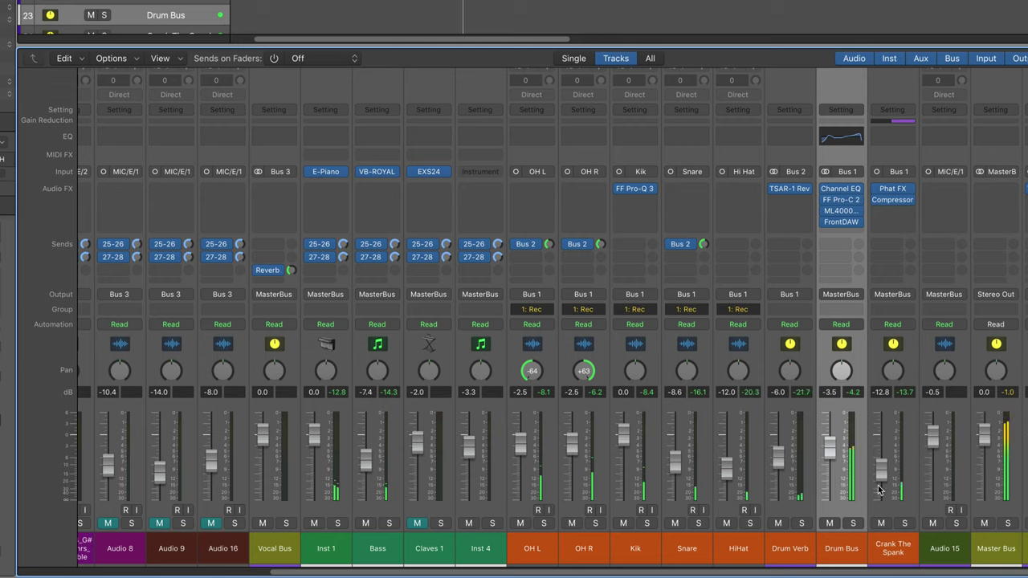
pyautogui.moveTo(881, 468); pyautogui.dragTo(881, 472)
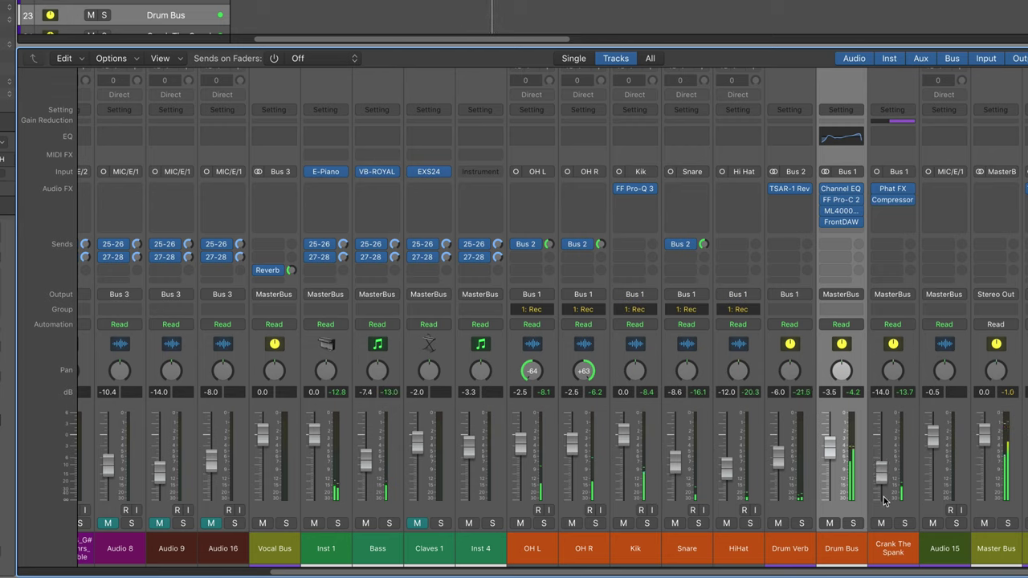
pyautogui.click(883, 524)
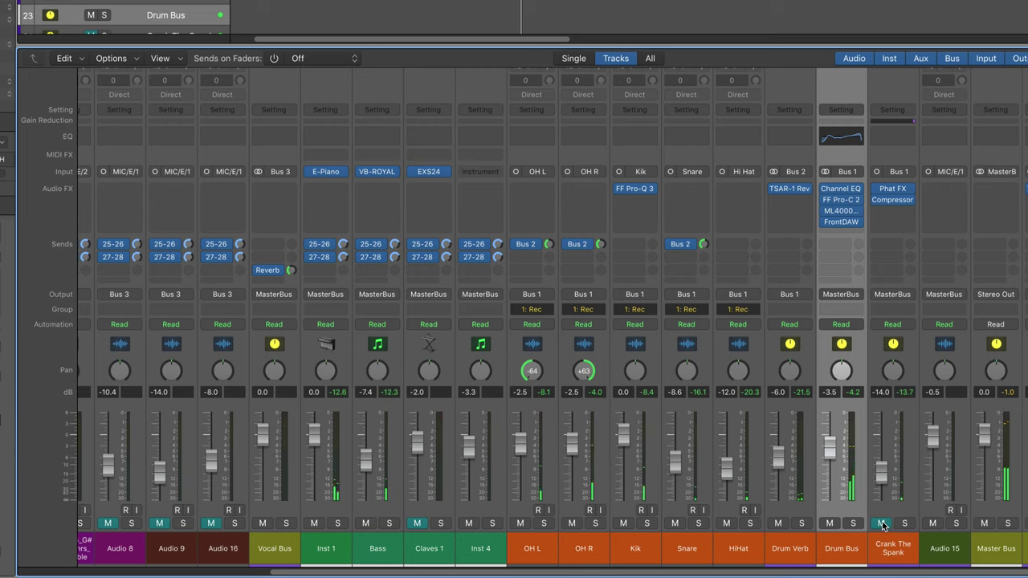
pyautogui.click(882, 524)
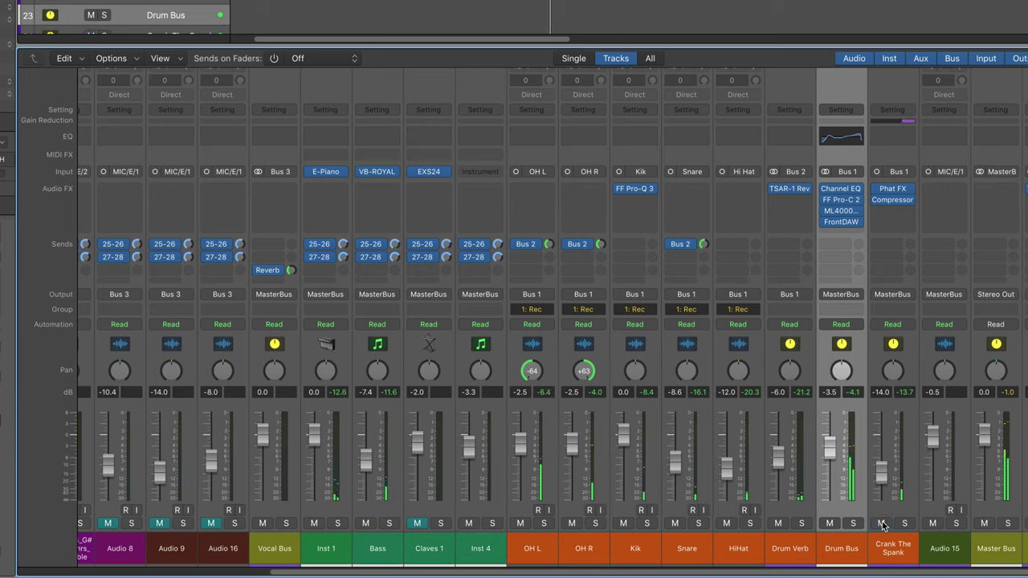
pyautogui.click(854, 524)
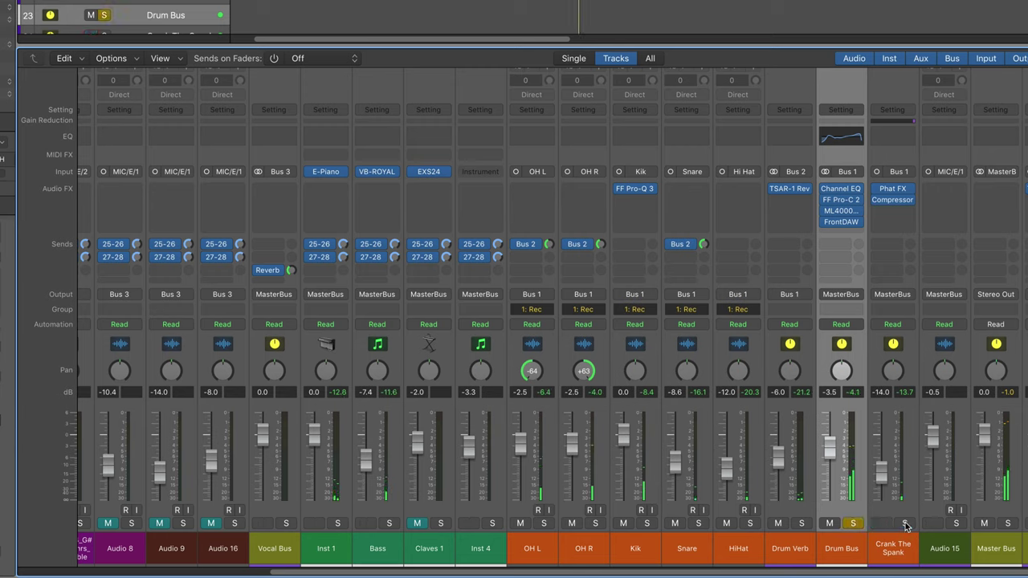
pyautogui.click(905, 524)
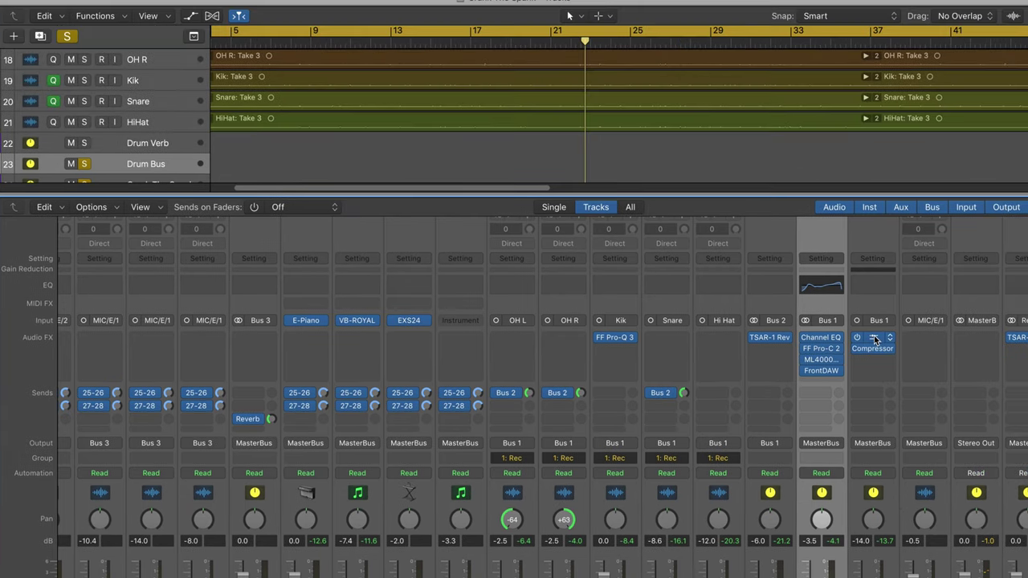
# Reopen Crank The Spank's Phat FX to review Tube 23.6%, Soft Sat 32.4% and Diode 19.2%.
pyautogui.click(894, 188)
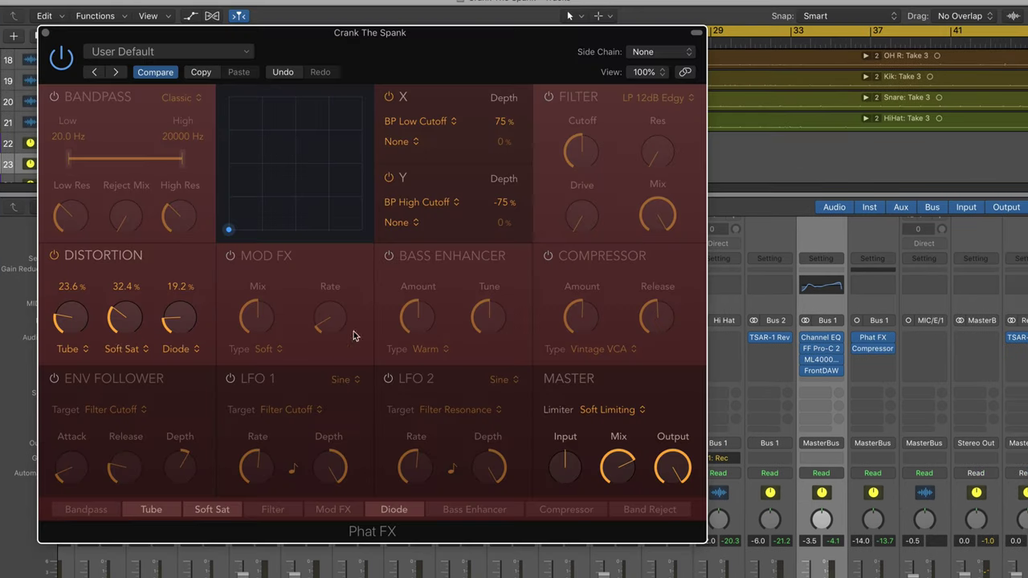